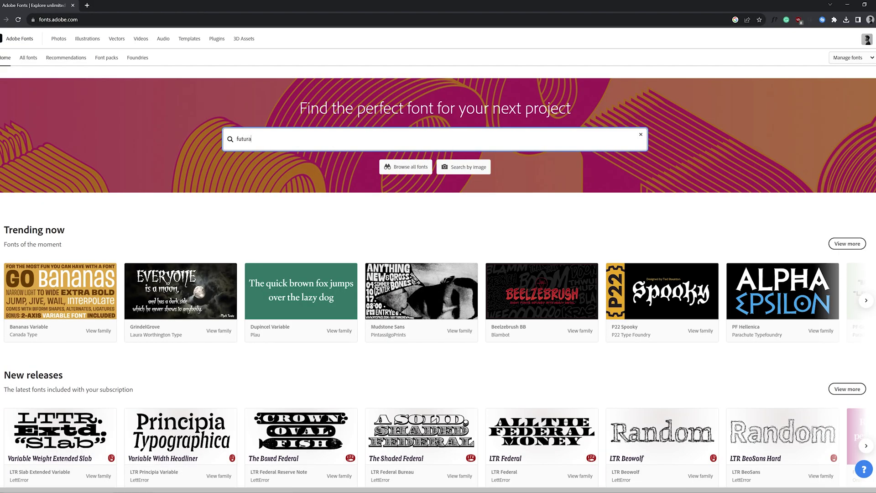
- Find the Futura PT family on Adobe Fonts and add its Futura PT Extra Bold Oblique font
text(O)
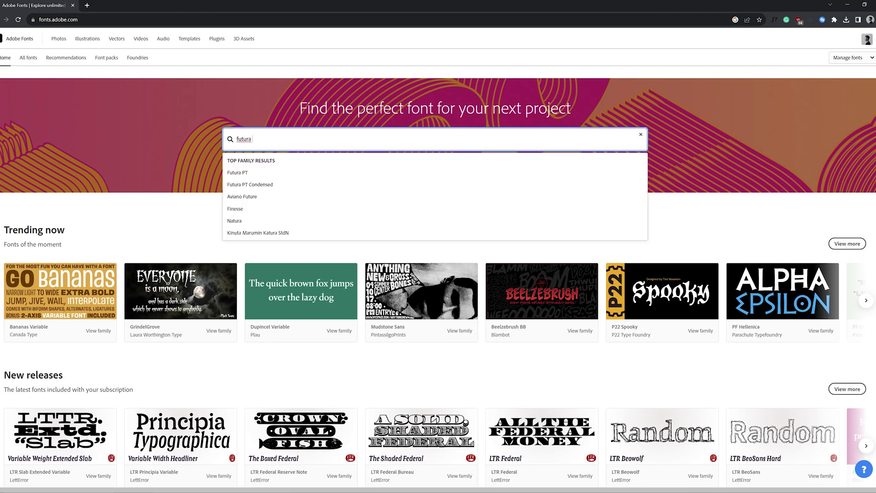
key(Down)
key(Return)
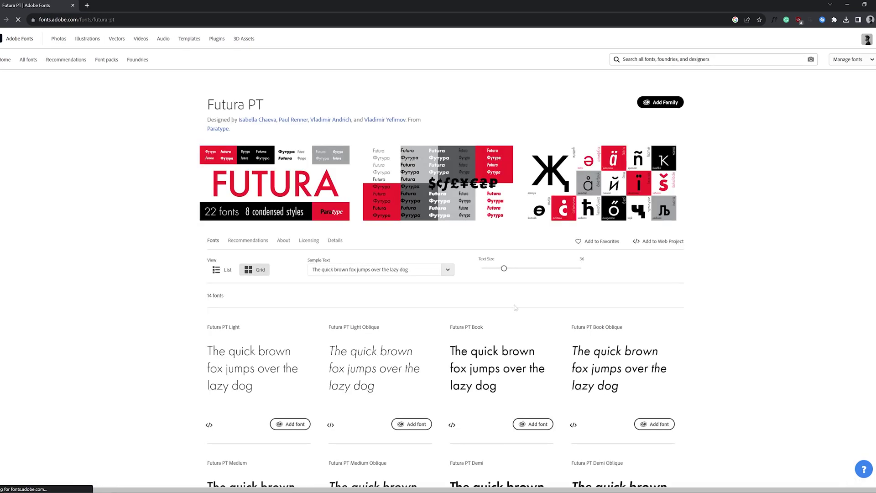
scroll(515, 307, down, 5)
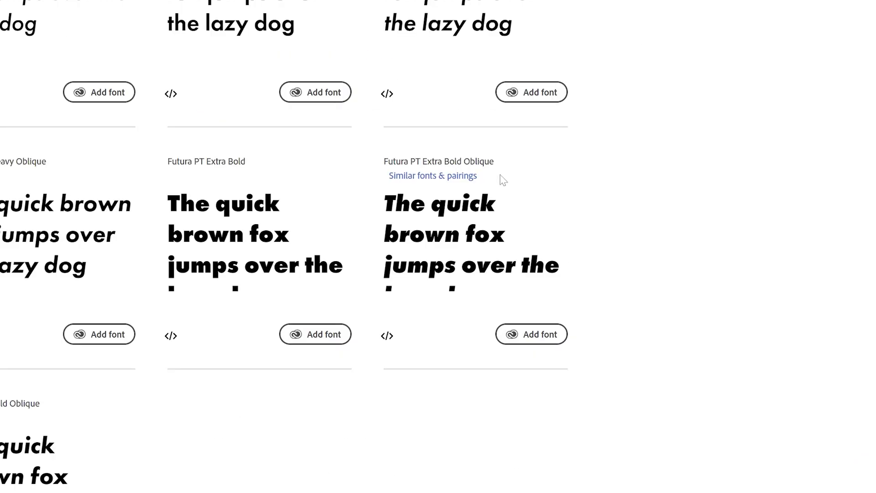
click(532, 334)
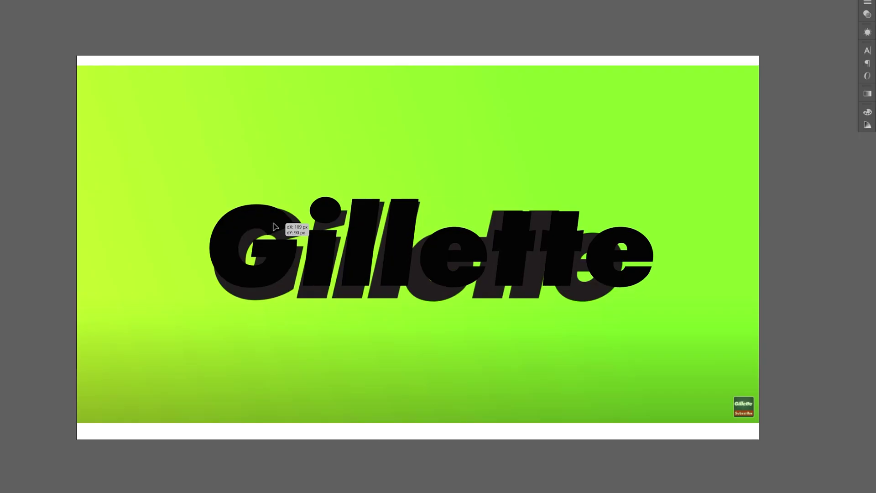
- In Illustrator, convert the black Gillette text set in Futura PT to outlines
click(294, 228)
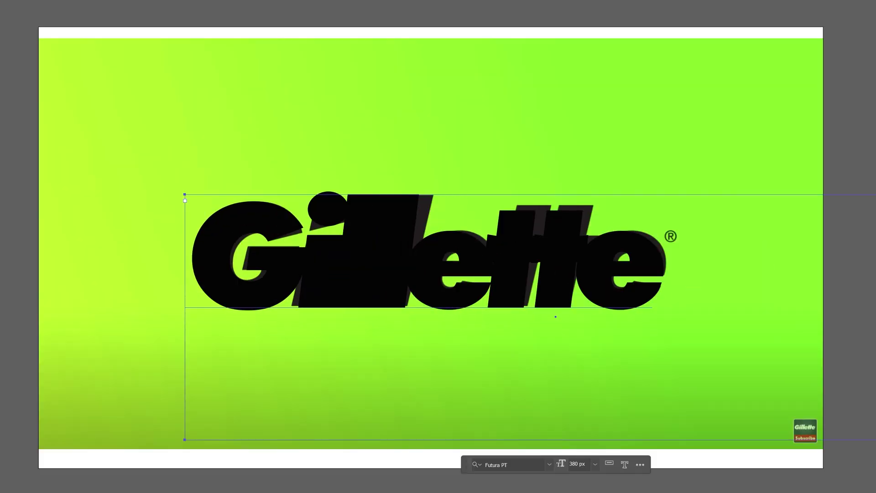
right_click(261, 228)
click(310, 348)
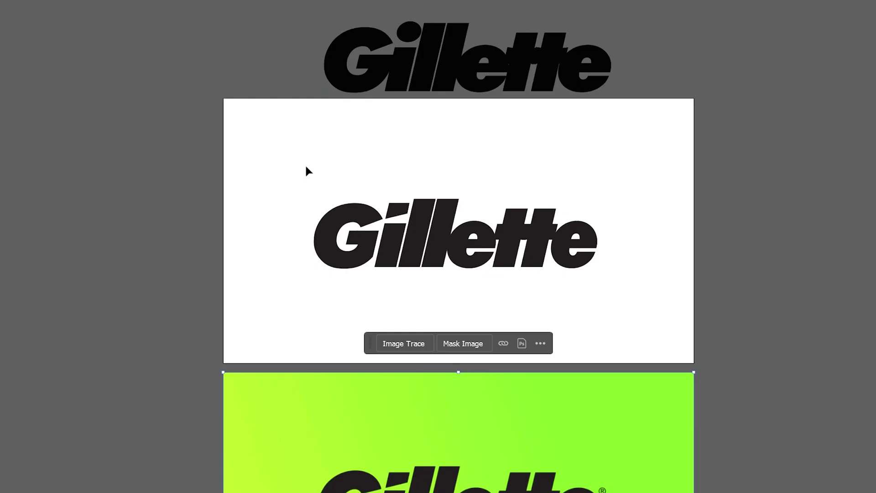
- Group the "lette" letters of the logo on the artboard
click(411, 273)
key(ctrl+g)
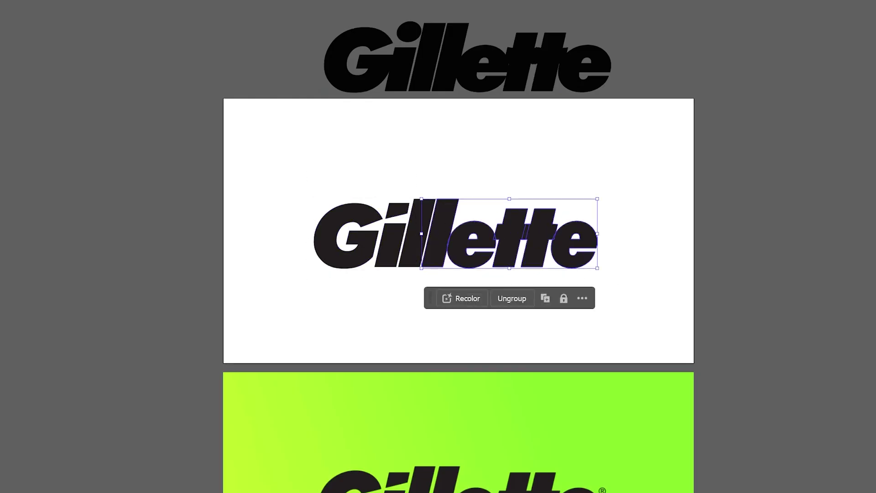
key(ctrl+alt+l)
key(Escape)
- Cover the artboard with a rectangle and fill it with a linear gradient from the lime green swatch to the darker green swatch
click(232, 95)
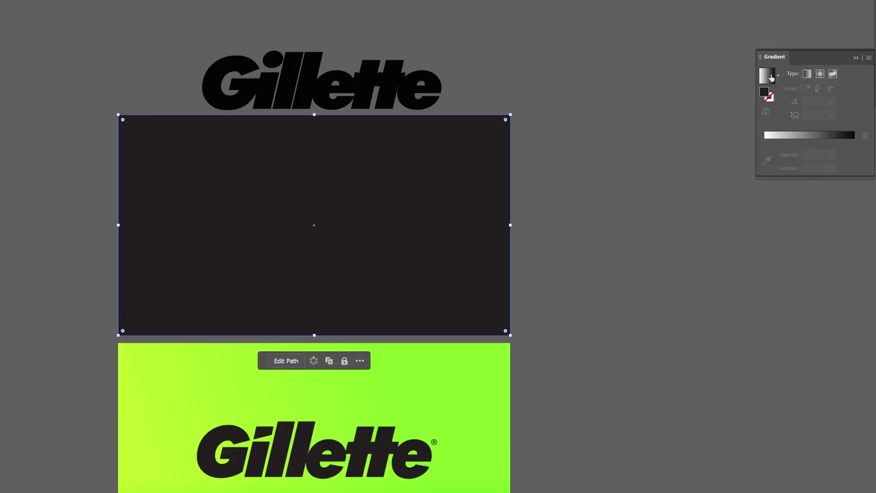
click(766, 75)
double_click(764, 154)
click(722, 209)
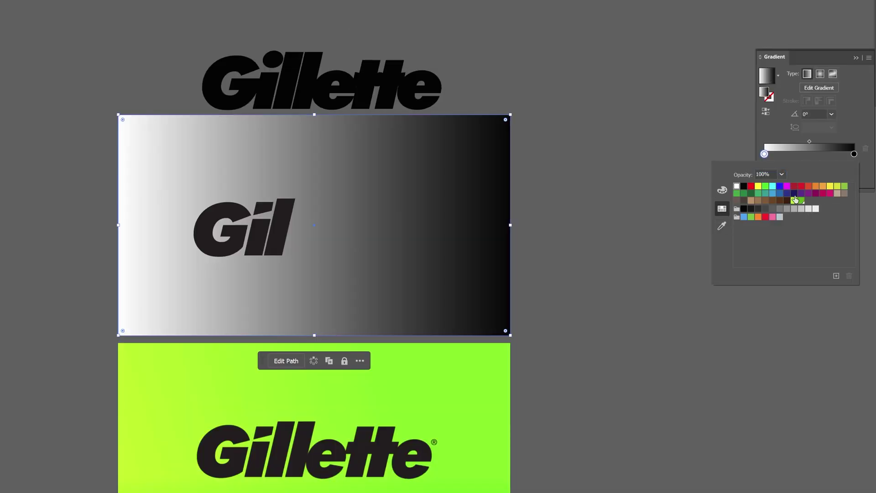
click(794, 200)
double_click(853, 154)
click(801, 201)
key(Escape)
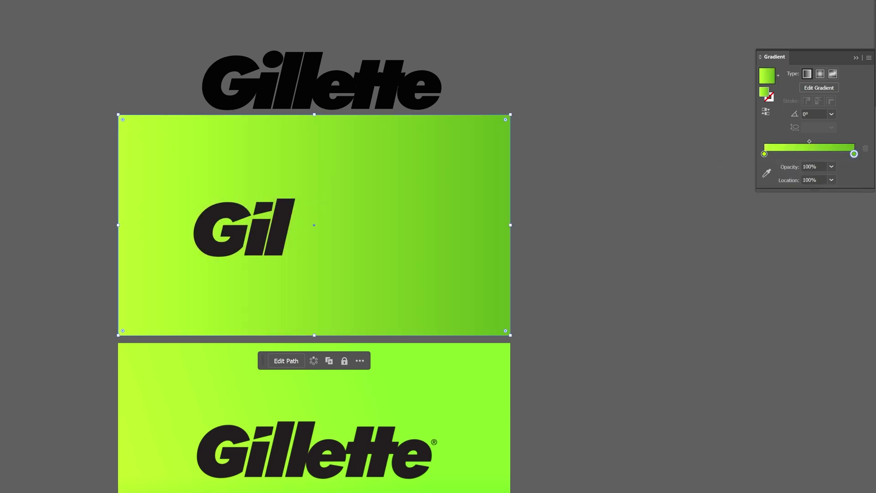
- Redraw the gradient diagonally across the green rectangle, from near its upper-left corner to its lower-right corner
scroll(133, 92, down, 2)
key(g)
drag(155, 92, 477, 279)
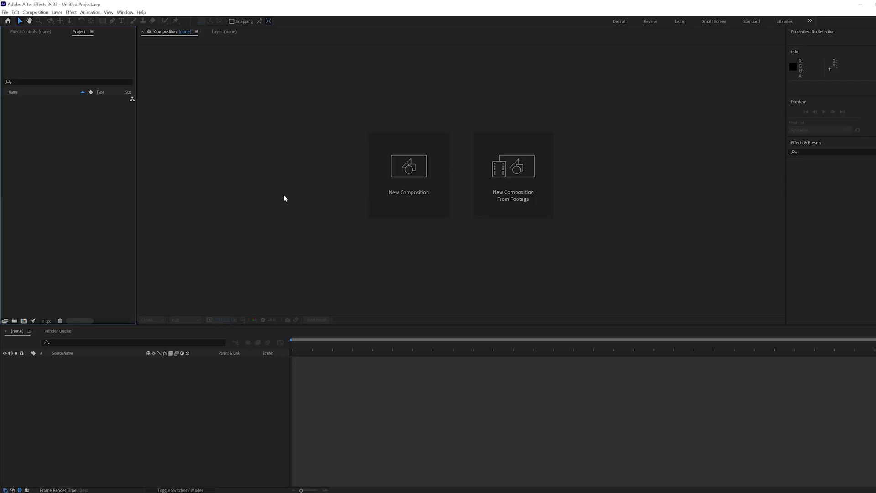
- In After Effects, import the Gillette_Logo_Elements Illustrator file as Composition - Retain Layer Sizes
click(5, 13)
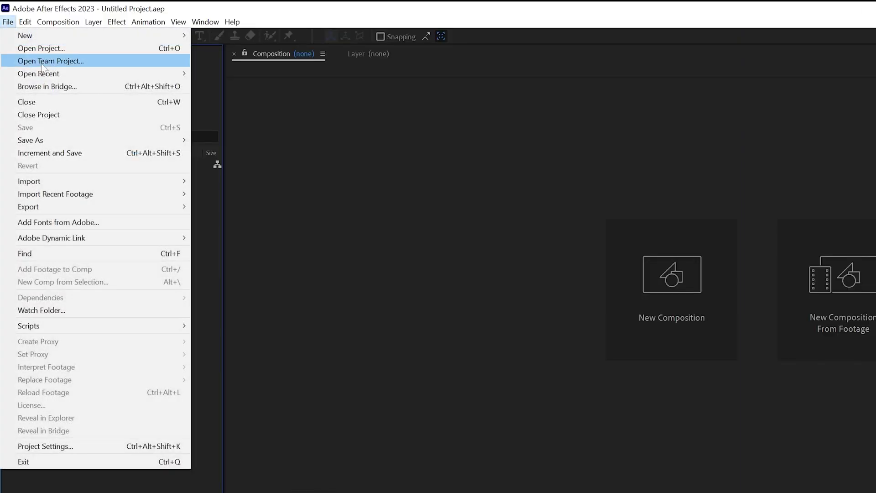
mouse_move(116, 110)
click(203, 181)
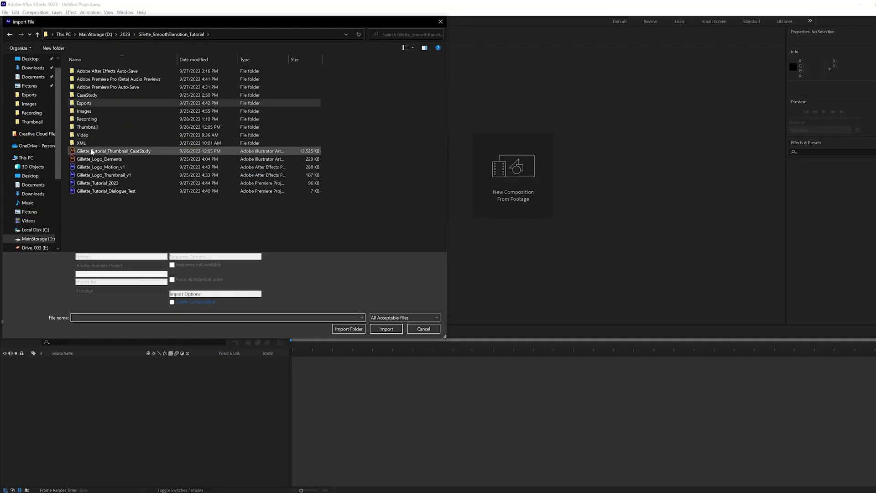
click(89, 159)
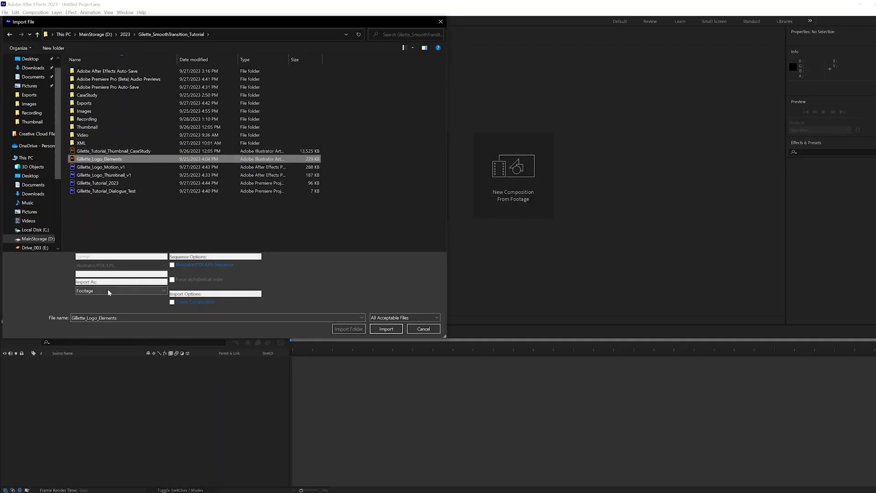
click(109, 292)
click(110, 304)
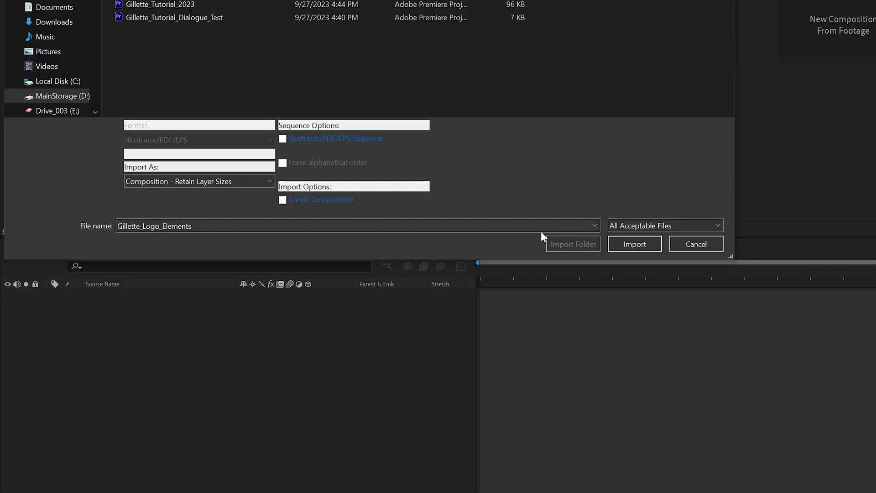
click(610, 244)
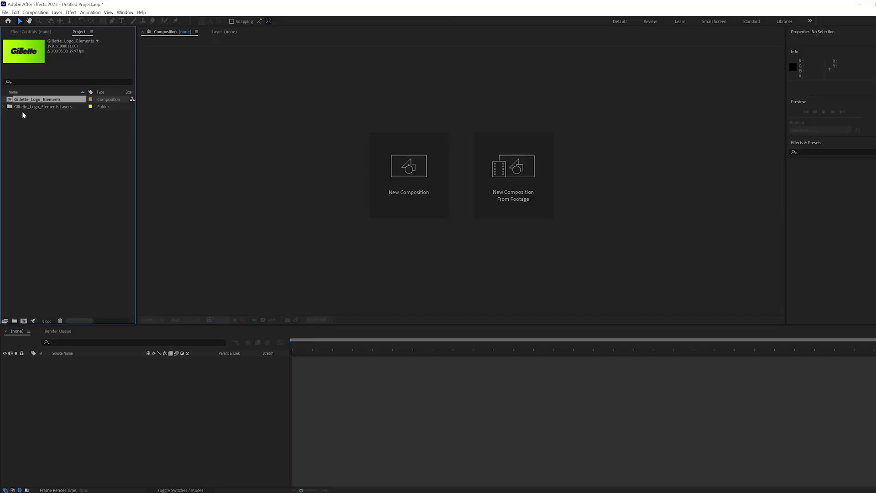
- Nest the Gillette_Logo_Elements composition in a new composition and open the nested one to show its layers
drag(9, 100, 98, 405)
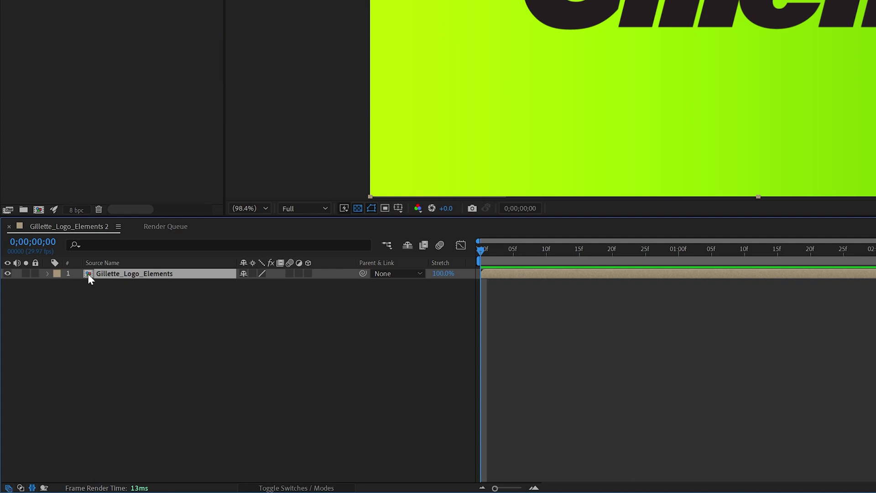
key(slash)
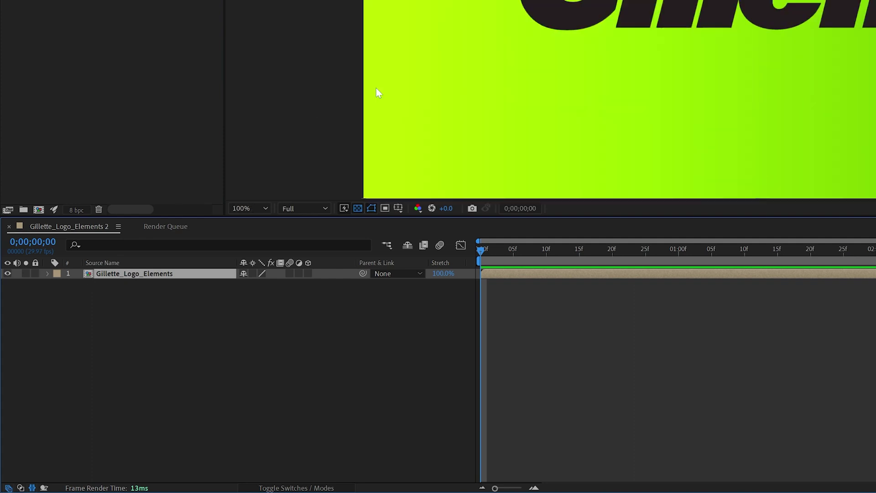
double_click(91, 273)
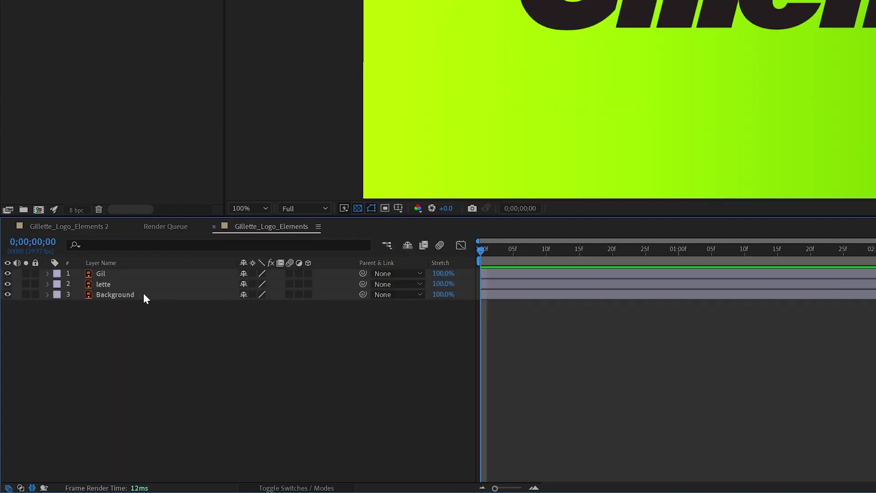
- Add starting Position keyframes to the Gil and lette layers at 0;00;00;00
click(135, 284)
shift+click(134, 272)
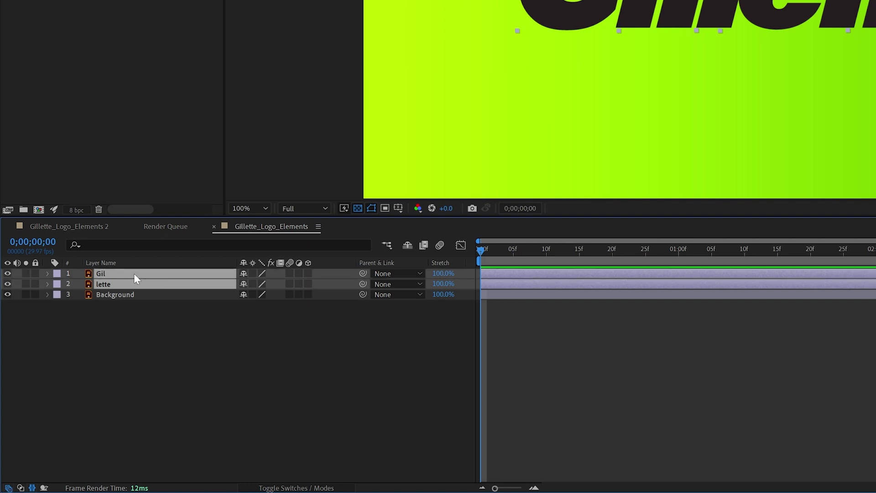
key(p)
click(77, 283)
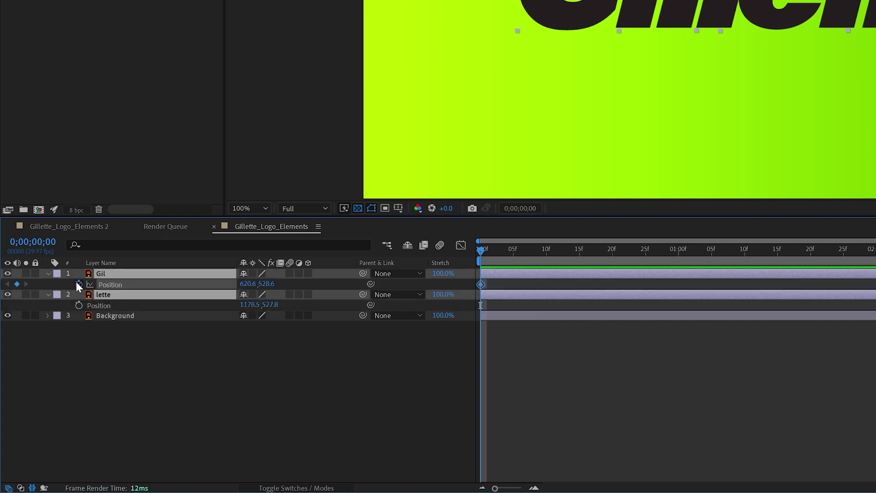
click(79, 305)
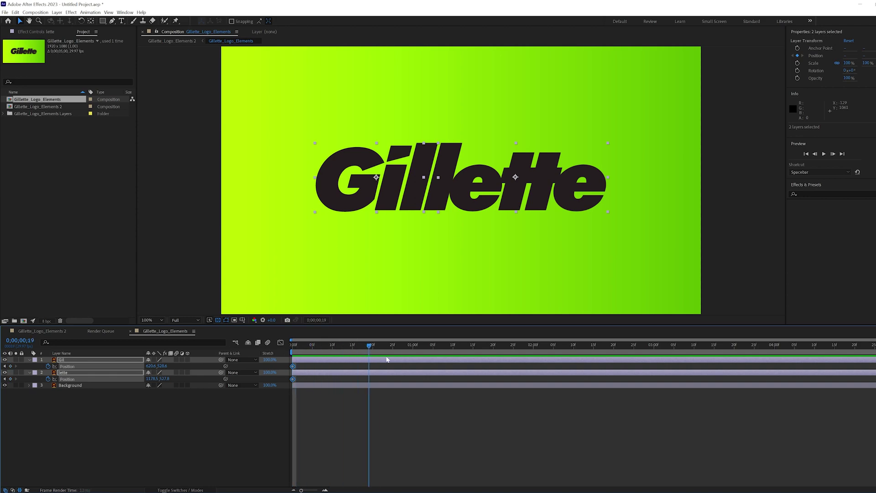
- At 0;00;01;00, spread the words apart by setting Gil's X position to 499.6 and lette's to about 1440
click(413, 360)
drag(149, 366, 110, 371)
drag(153, 378, 252, 394)
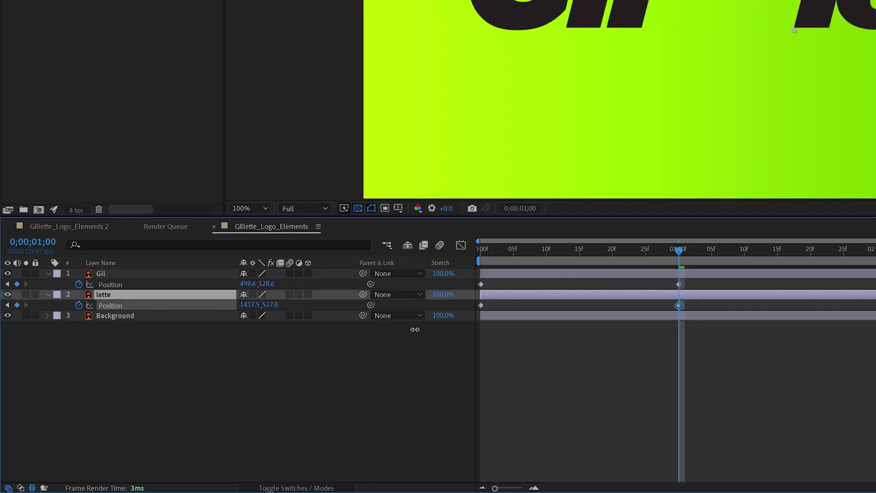
drag(415, 329, 429, 330)
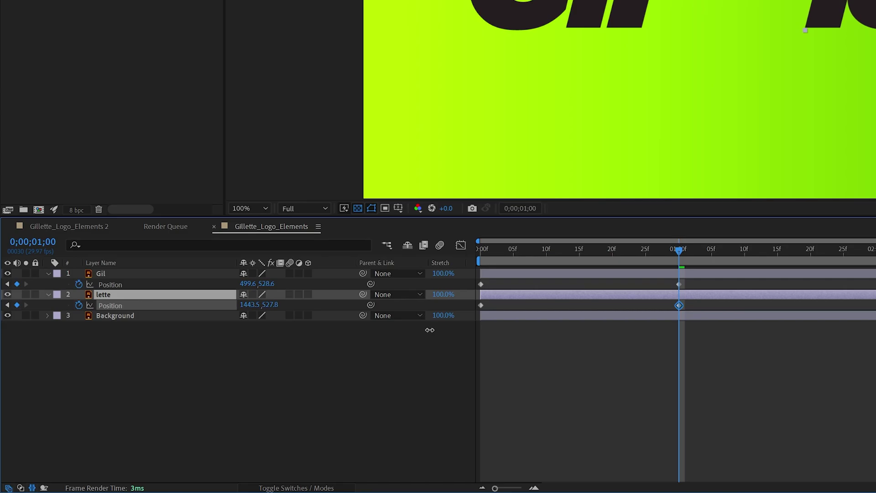
- Apply Easy Ease Out to both layers' first Position keyframes and Easy Ease In to their keyframes at one second
shift+click(293, 378)
right_click(293, 379)
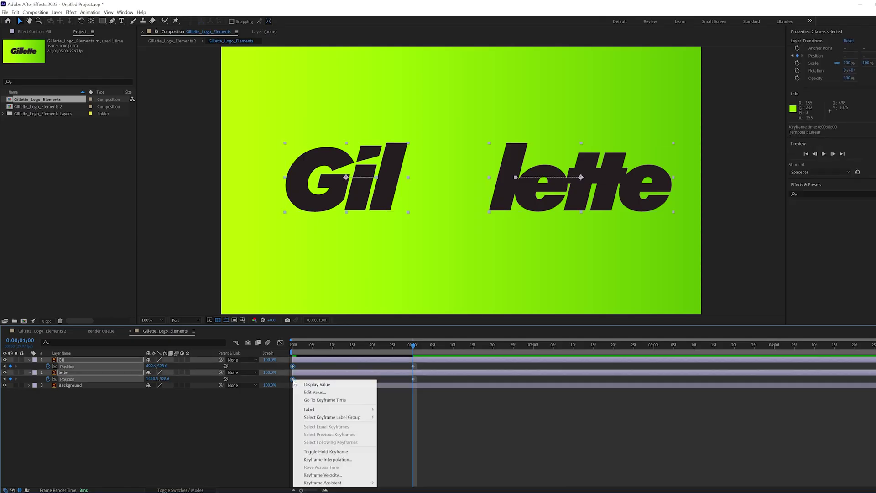
mouse_move(333, 481)
click(396, 451)
click(413, 366)
shift+click(413, 379)
right_click(413, 379)
mouse_move(453, 481)
click(517, 444)
- Reshape the speed curves of the Gil and lette Position animations with the keyframe handles in the Graph Editor
drag(419, 365, 288, 367)
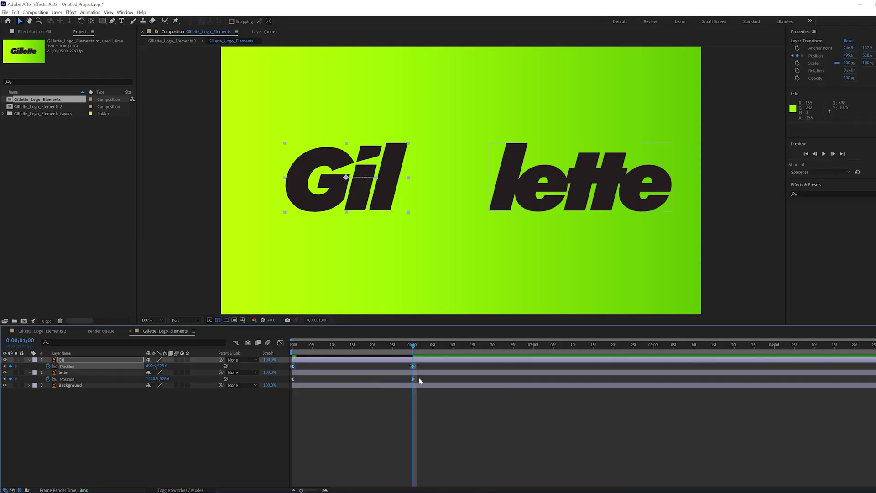
drag(418, 381, 291, 379)
click(281, 342)
mouse_move(390, 455)
mouse_down()
mouse_move(428, 475)
mouse_move(377, 465)
mouse_up()
drag(319, 449, 249, 475)
drag(312, 464, 322, 465)
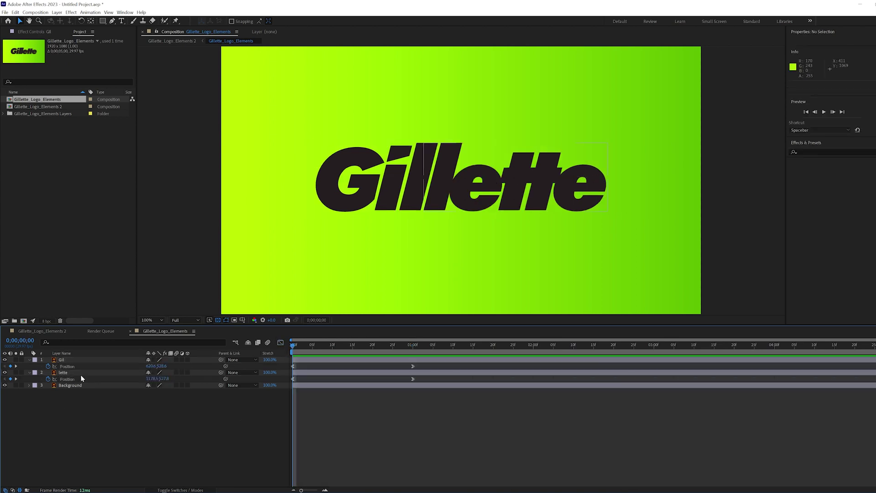
- Pre-compose the Gil and lette layers into a composition named Gillette_Logo, moving all attributes into it
click(64, 373)
shift+click(75, 359)
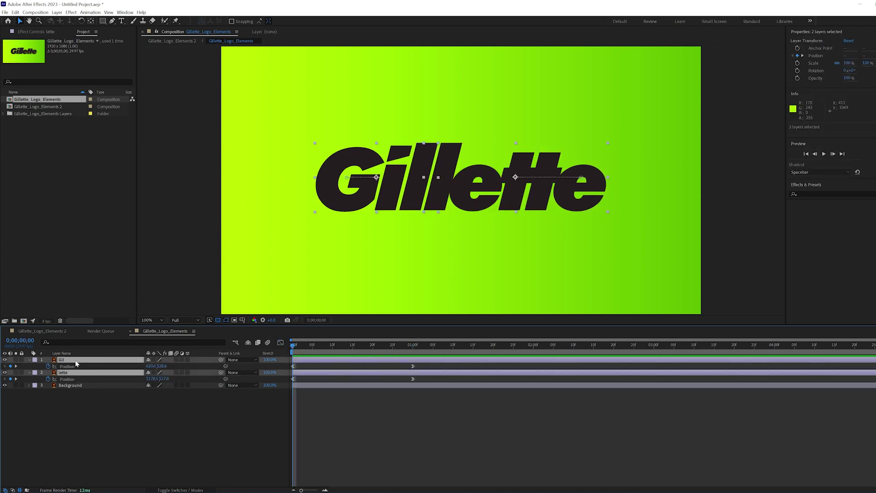
right_click(75, 359)
click(101, 312)
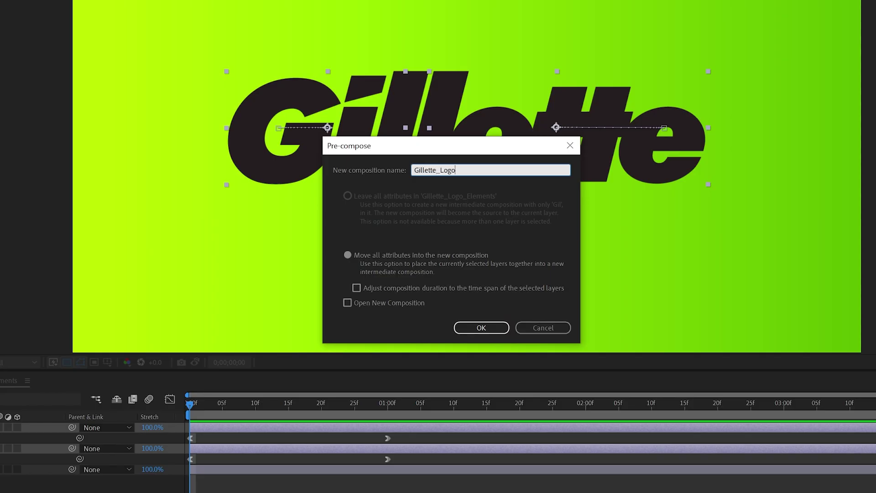
key(Return)
- Animate the Gillette_Logo layer's Scale from 100% at 0;00;00;10 to 700% at 0;00;01;15
key(s)
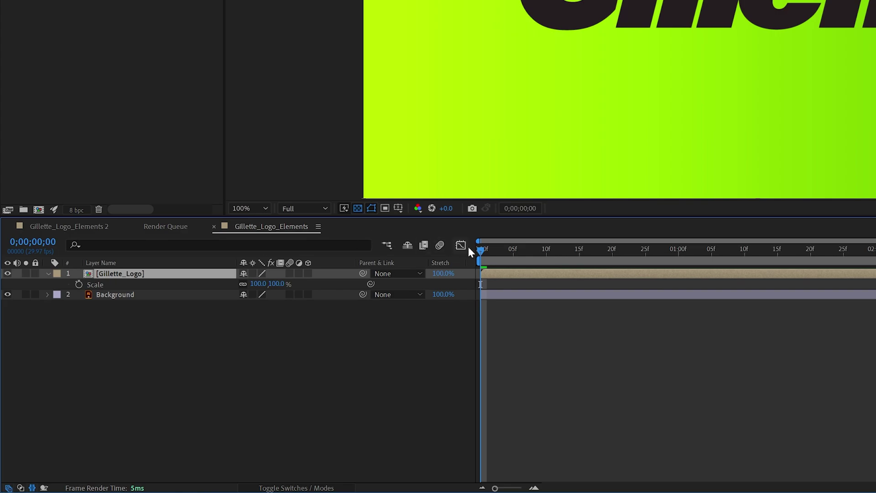
drag(493, 251, 545, 259)
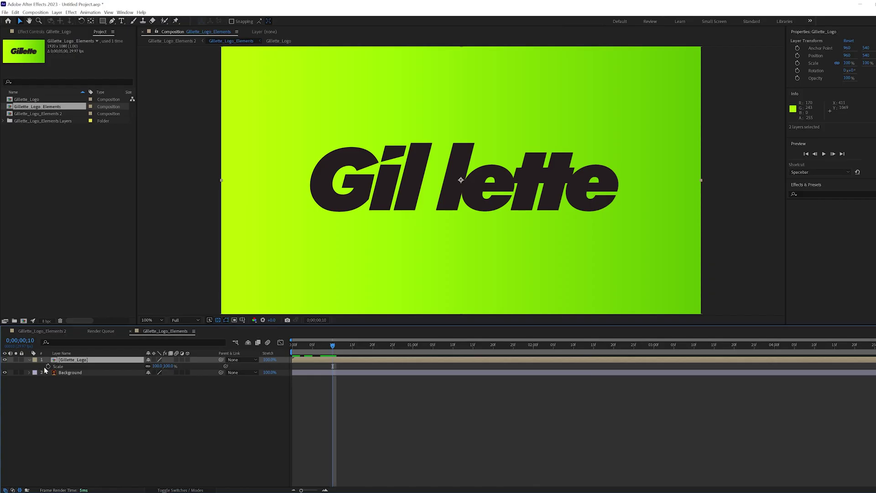
click(79, 284)
drag(342, 348, 426, 354)
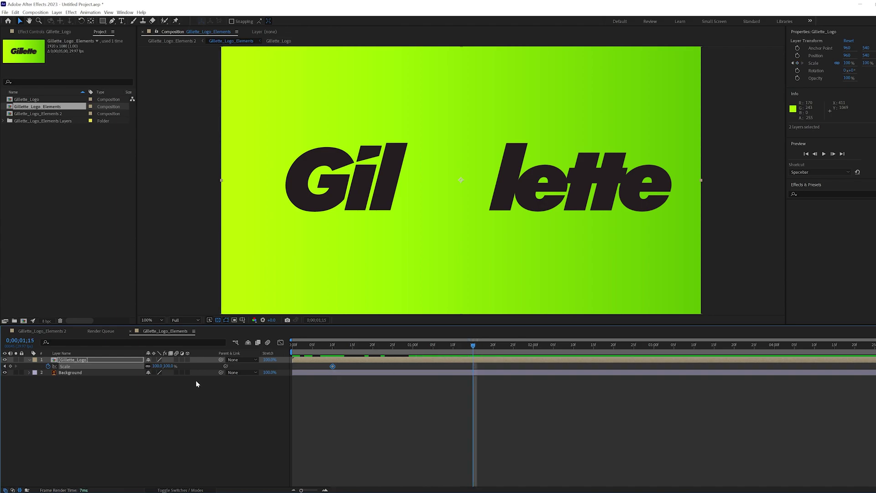
click(168, 366)
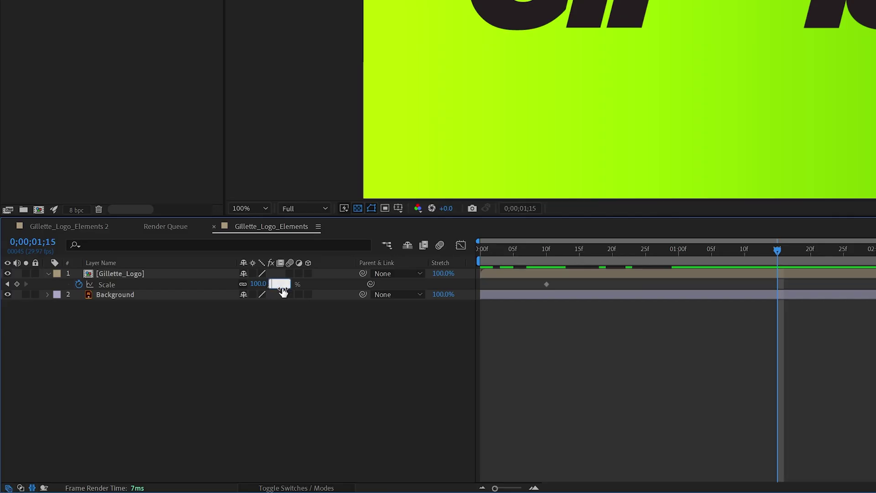
key(Return)
- Apply Easy Ease In to the ending Scale keyframe and Easy Ease Out to the starting one
right_click(777, 284)
mouse_move(547, 469)
click(578, 429)
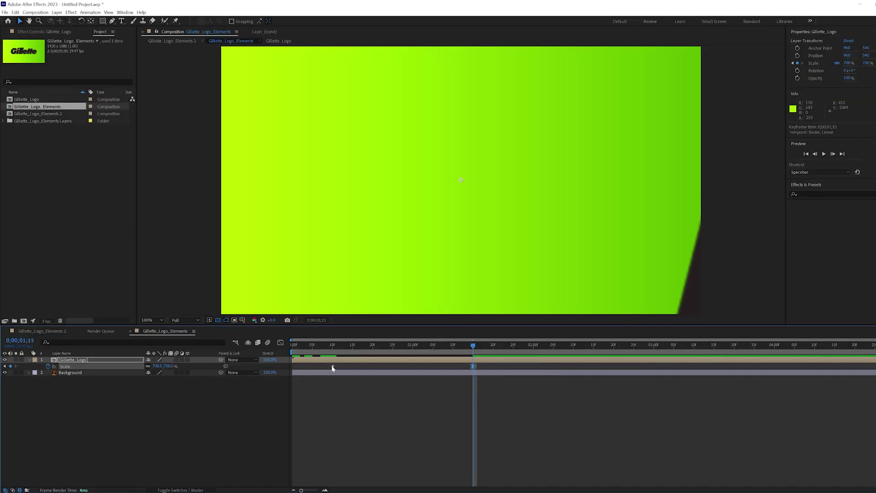
right_click(546, 284)
mouse_move(398, 469)
click(440, 437)
- Reshape the speed curve of the Gillette_Logo layer's Scale animation so it builds slowly and peaks near the ending keyframe
drag(326, 369, 325, 369)
click(281, 342)
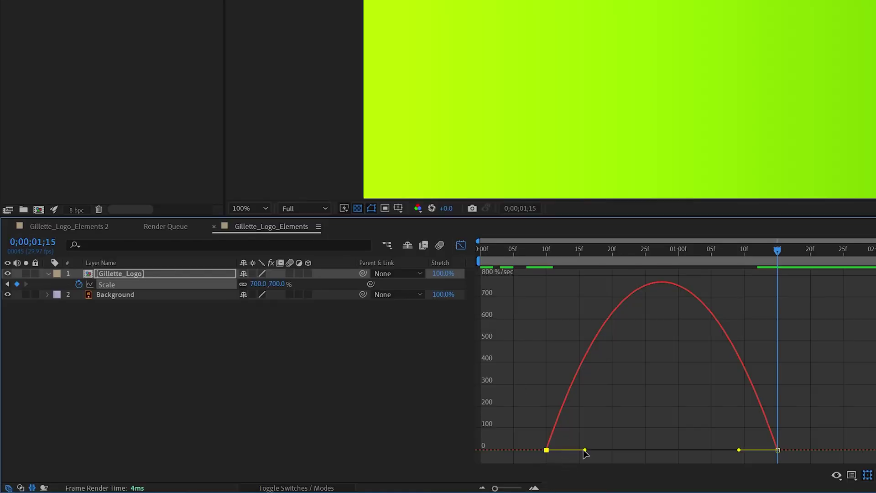
drag(585, 450, 683, 451)
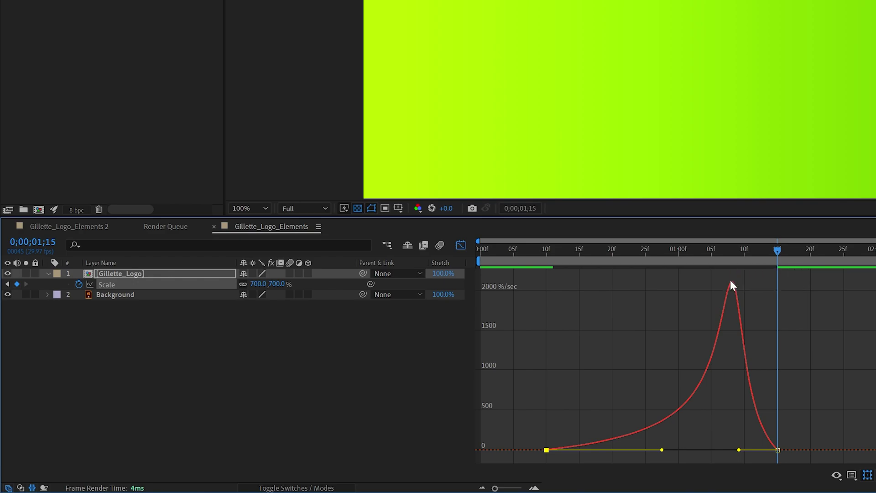
drag(739, 450, 741, 446)
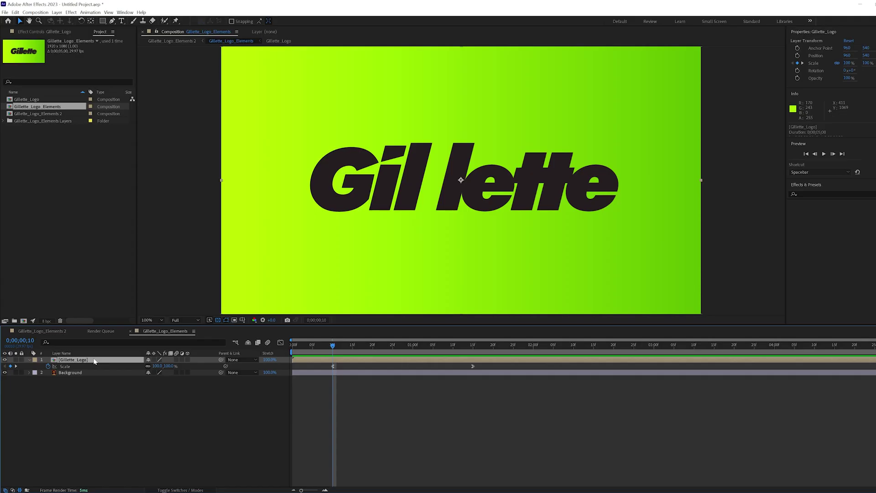
- Keyframe the Gillette_Logo layer's Position at 960, 540 on 0;00;00;15 and shift the layer horizontally at 0;00;01;15
key(p)
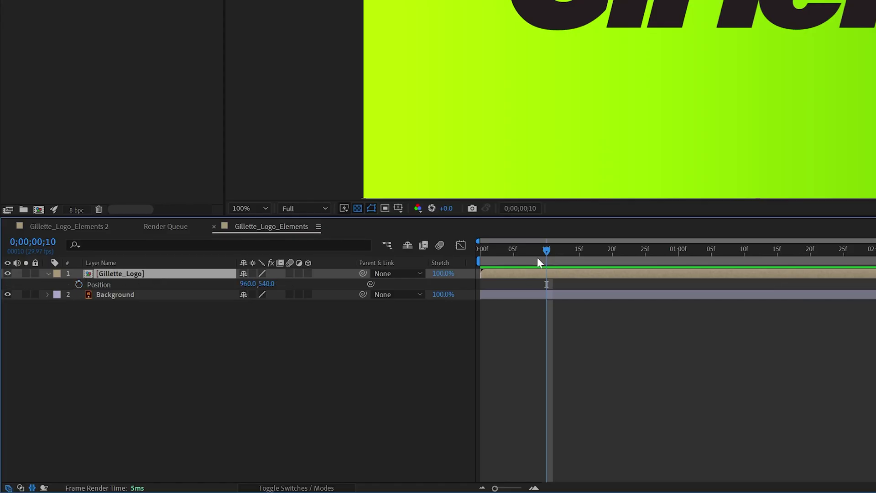
drag(555, 250, 579, 251)
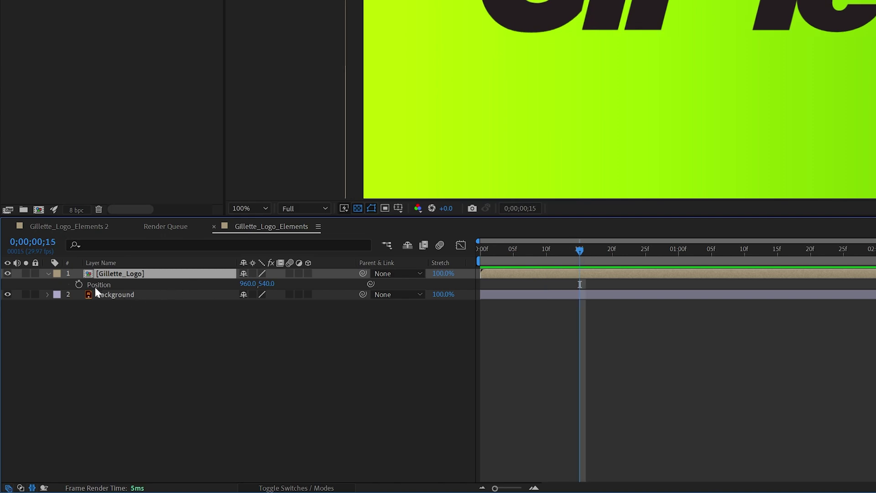
click(78, 284)
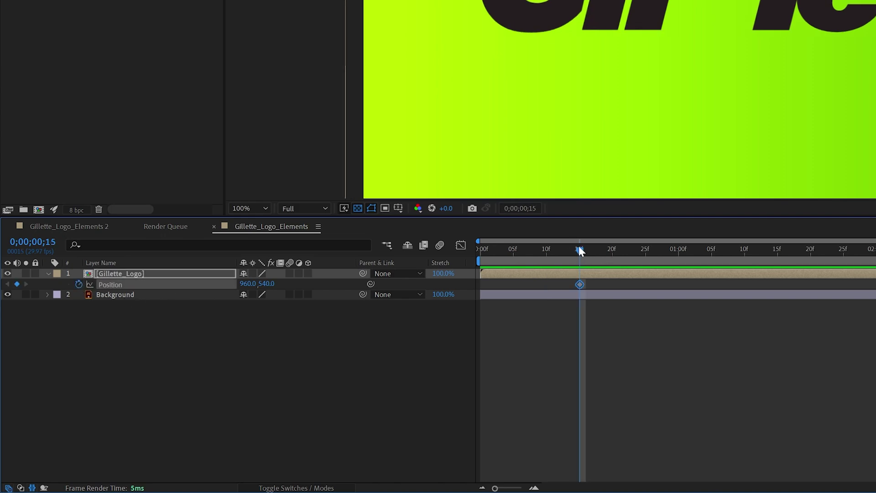
drag(579, 250, 782, 278)
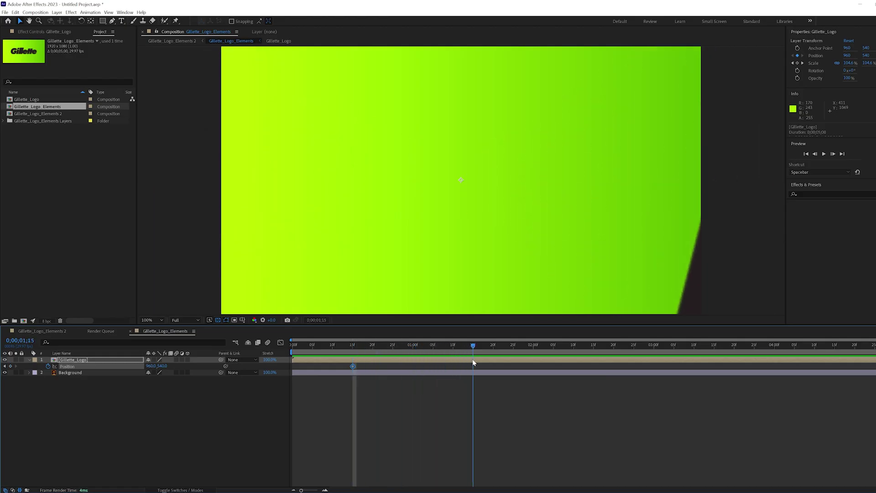
drag(153, 366, 183, 374)
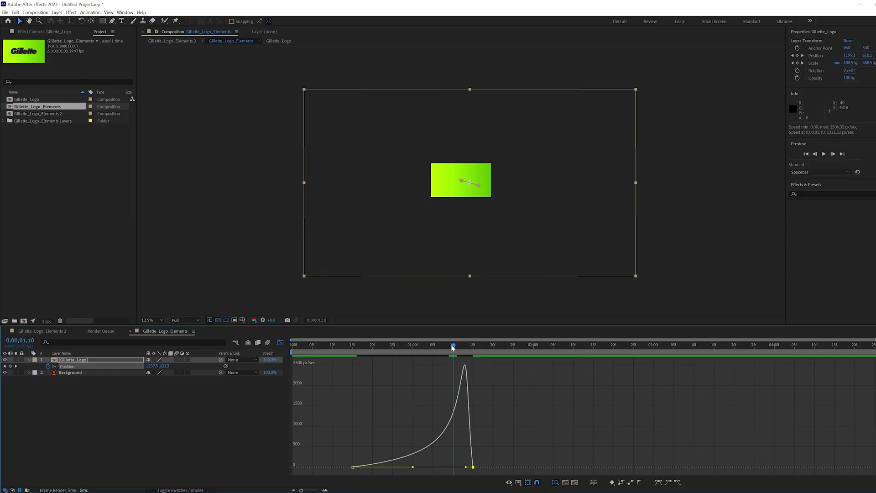
- Check the logo zoom around 0;00;01;07 and preview it within a three-second work area
mouse_move(456, 346)
mouse_down()
mouse_move(442, 346)
mouse_move(498, 346)
mouse_move(441, 348)
mouse_up()
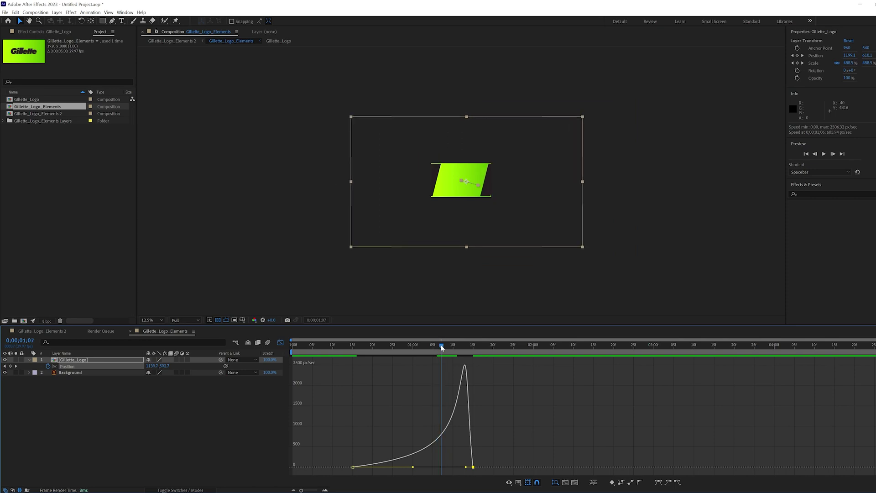
scroll(488, 271, up, 3)
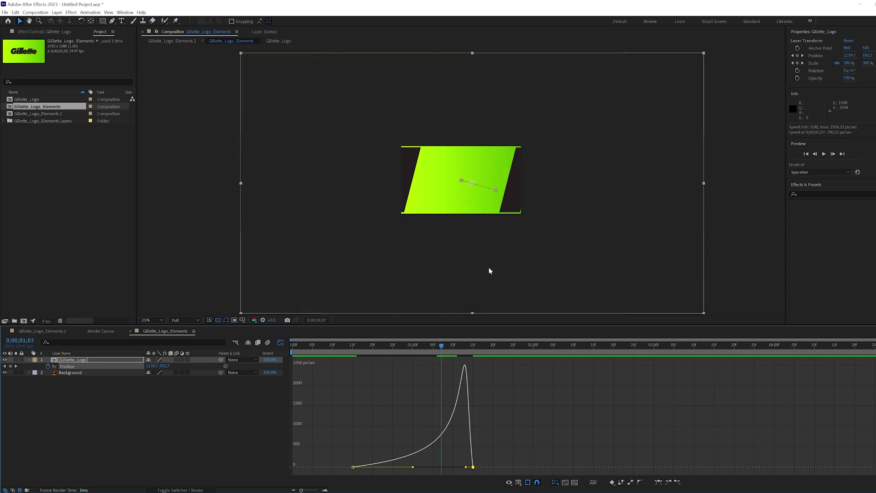
click(281, 342)
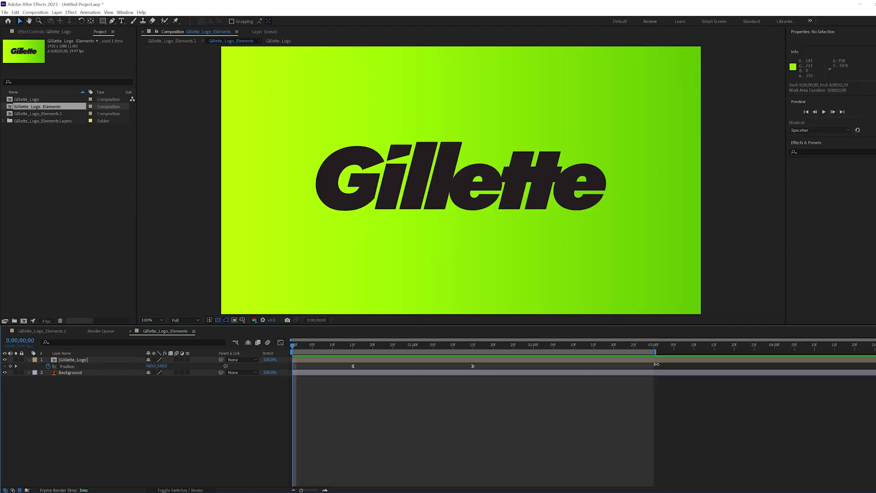
key(space)
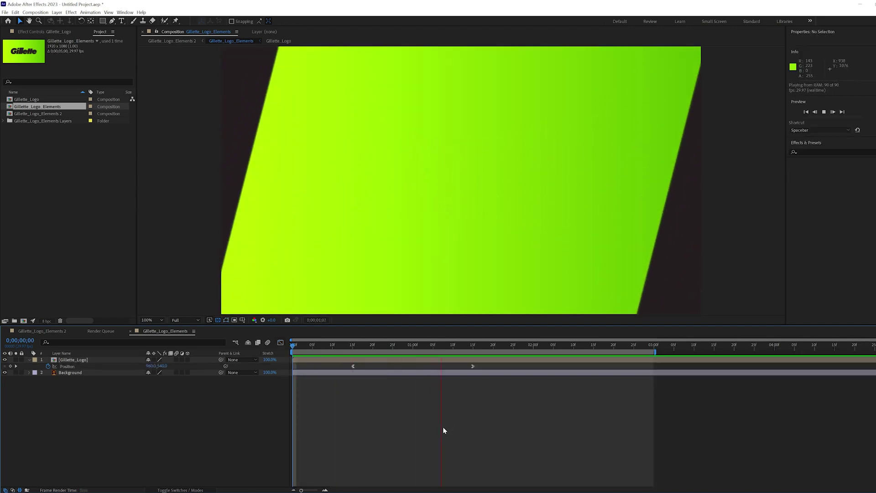
- Import Gillette_Person_Cut_v1.mp4 and add it to the composition between the Gillette_Logo and Background layers
click(5, 13)
mouse_move(164, 178)
click(205, 177)
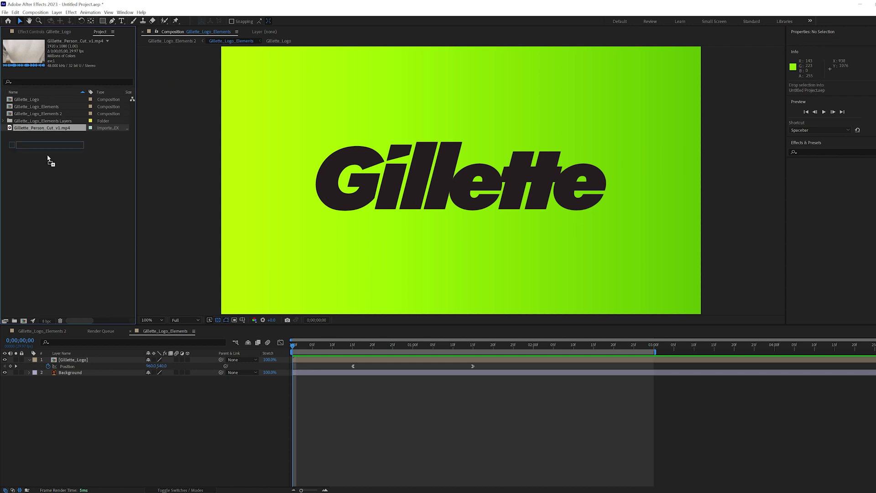
drag(47, 160, 80, 368)
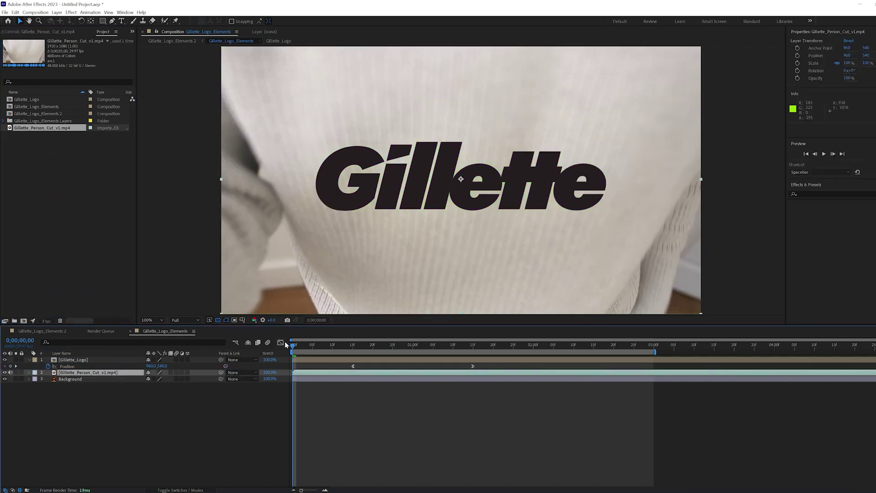
- Split the Gillette_Person_Cut_v1.mp4 layer at 0;00;01;07
drag(287, 343, 445, 346)
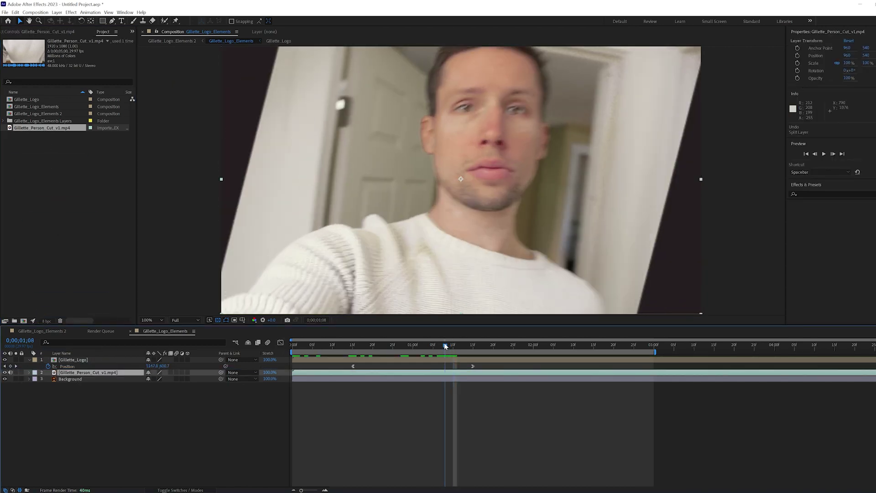
drag(444, 345, 441, 344)
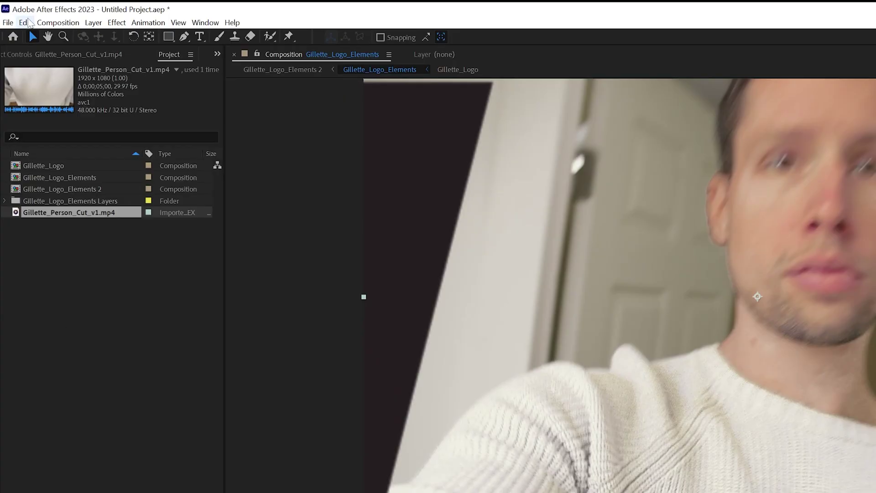
click(25, 23)
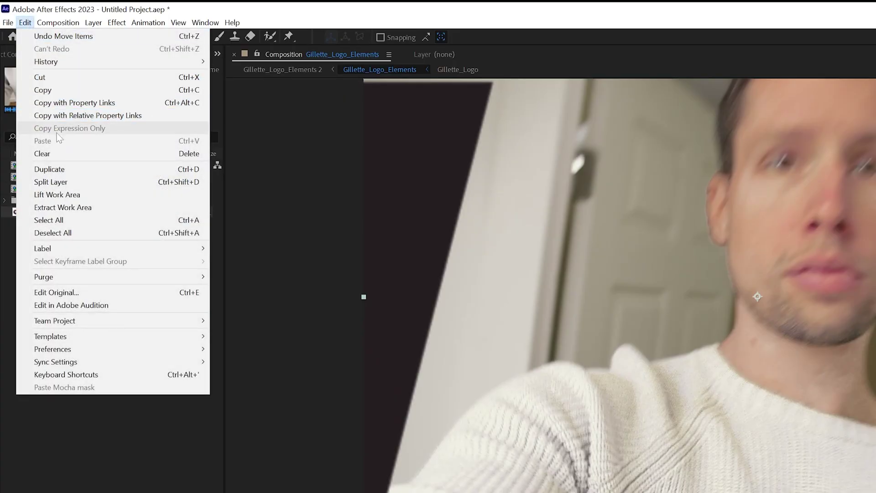
click(57, 181)
- Parent the earlier part of the split Gillette_Person_Cut_v1.mp4 footage to the Gillette_Logo layer
click(299, 379)
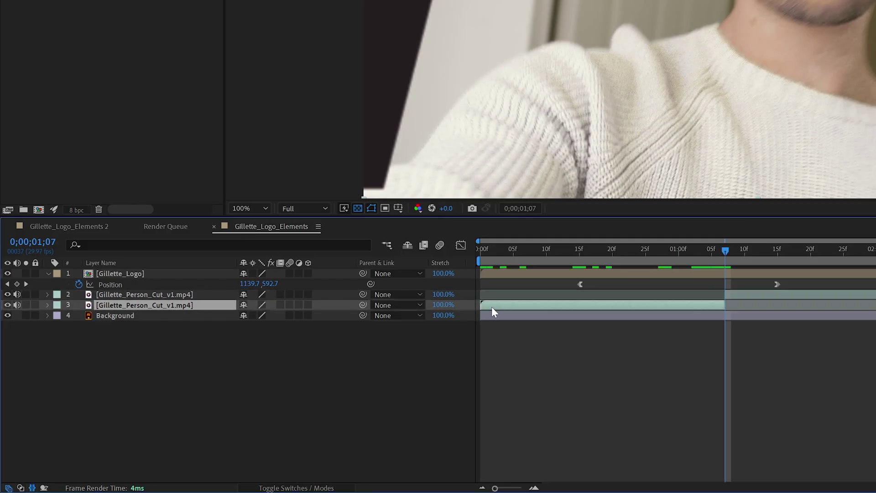
click(392, 305)
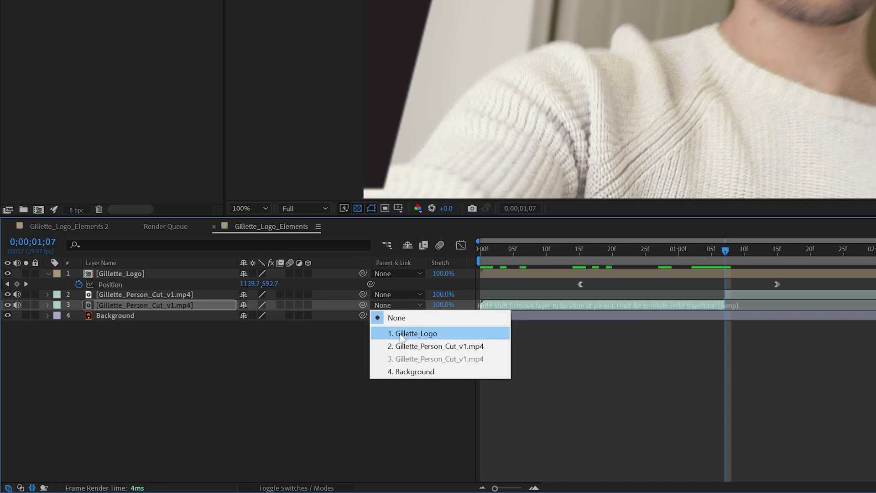
click(413, 333)
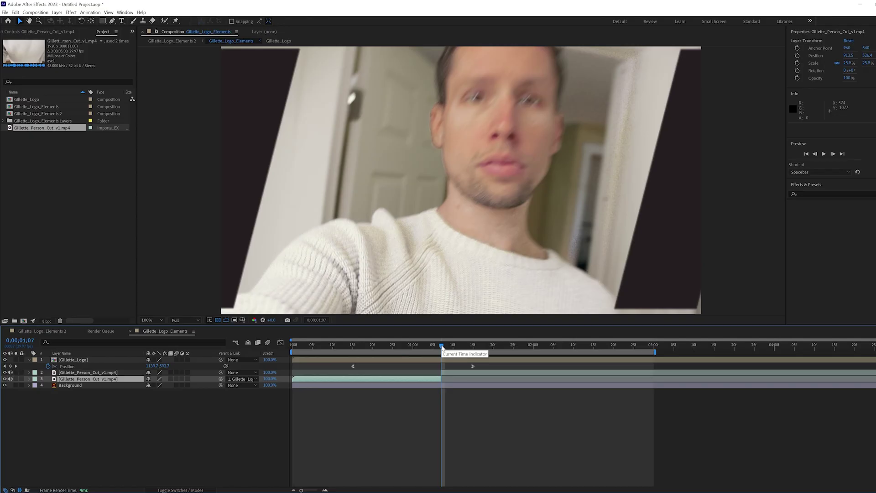
- Mask the earlier footage layer at 0;00;00;20 with a slanted four-point shape that fits the gap between the two l letters
drag(442, 347, 281, 373)
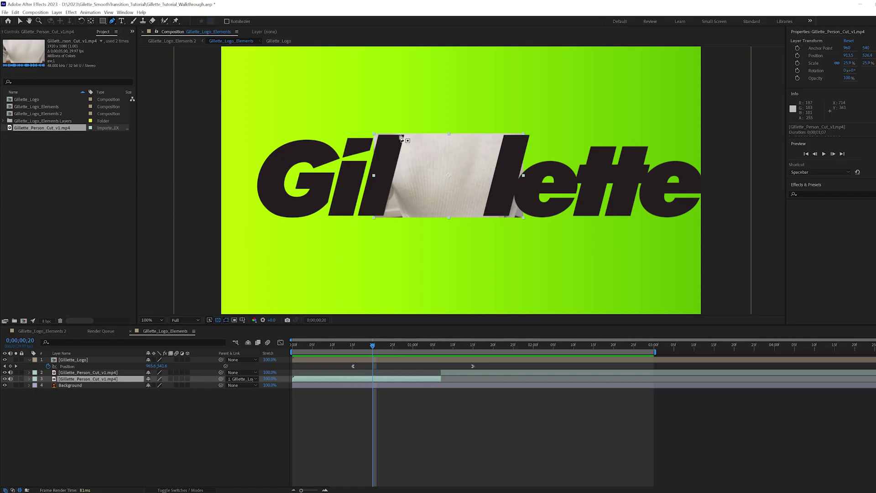
click(401, 137)
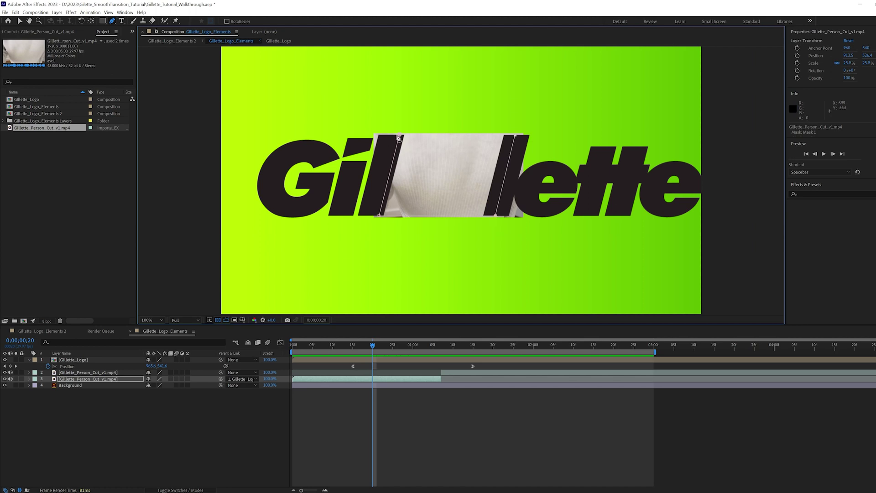
key(v)
click(434, 442)
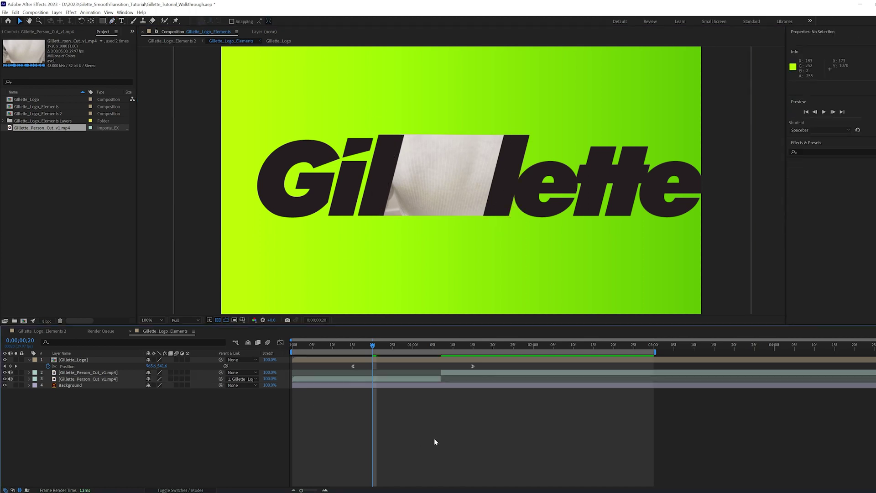
- Keyframe the footage's Mask Path at 0;00;00;20 and refit its edge behind the second l at 0;00;00;15 and 0;00;00;10
click(347, 380)
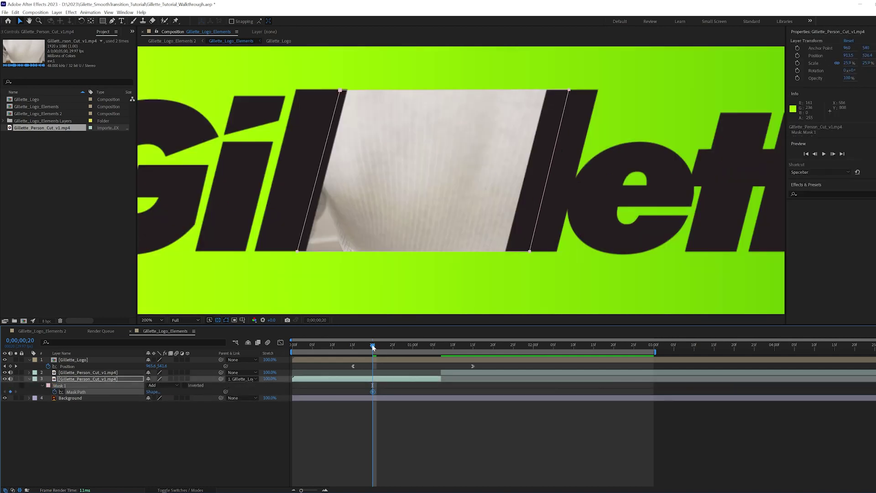
drag(372, 345, 353, 346)
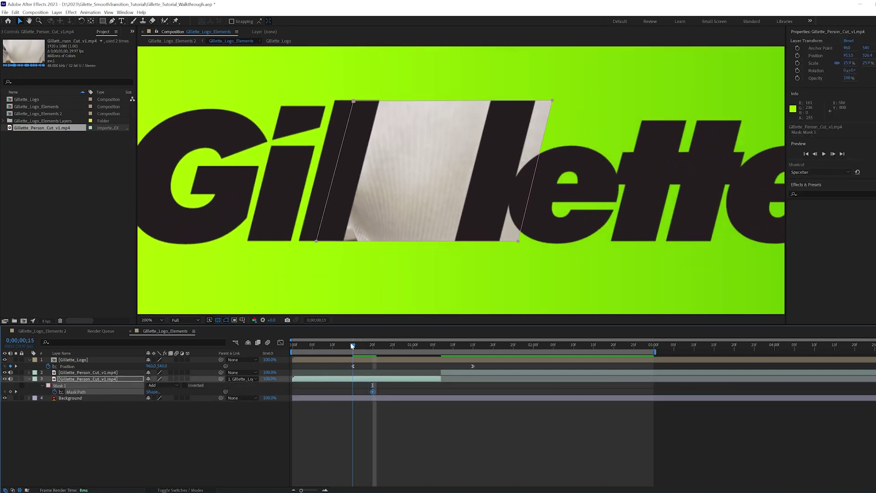
drag(552, 102, 527, 102)
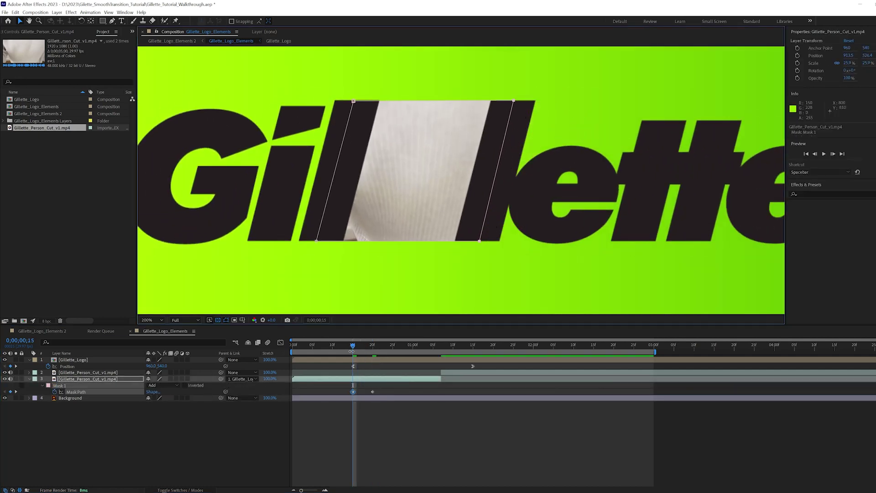
drag(352, 345, 333, 345)
drag(508, 105, 464, 110)
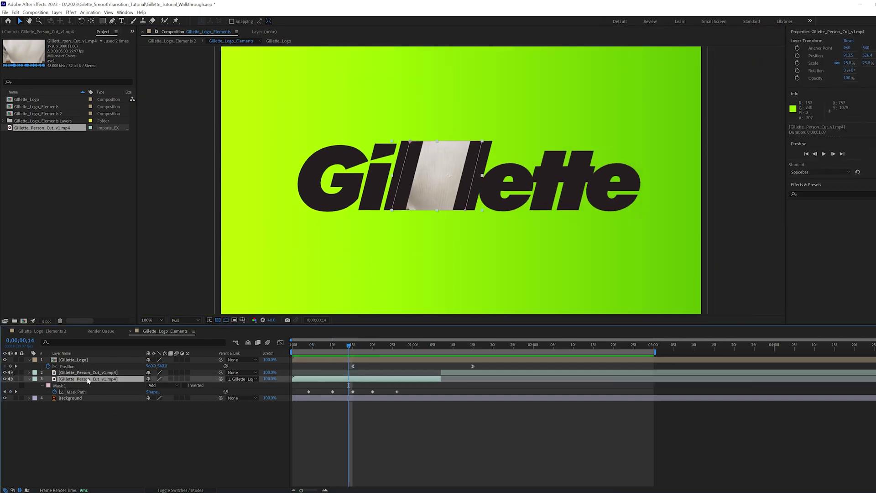
- Animate the masked footage layer's Opacity from 0% at 0;00;00;00 to 100% at 0;00;00;15
key(t)
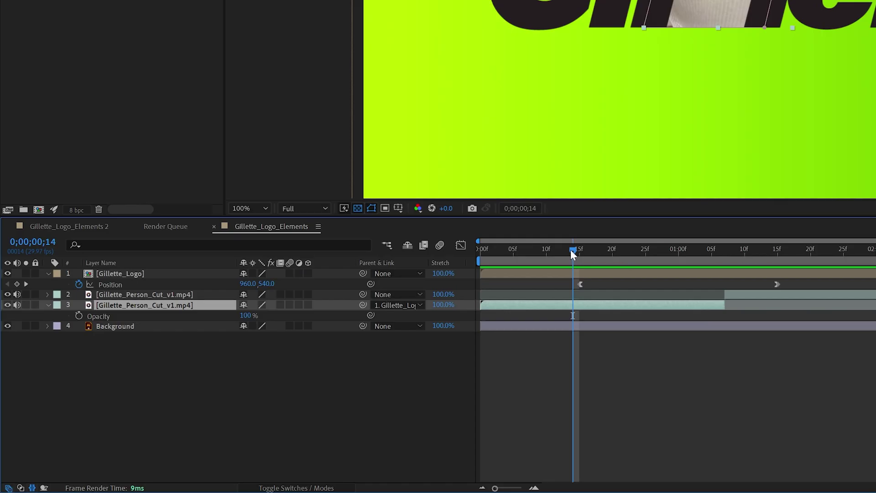
drag(349, 345, 352, 346)
click(79, 315)
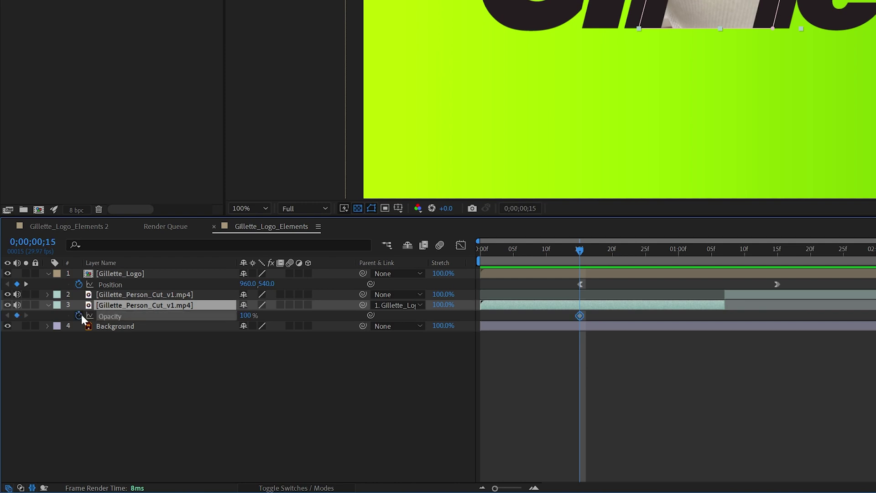
drag(578, 248, 477, 250)
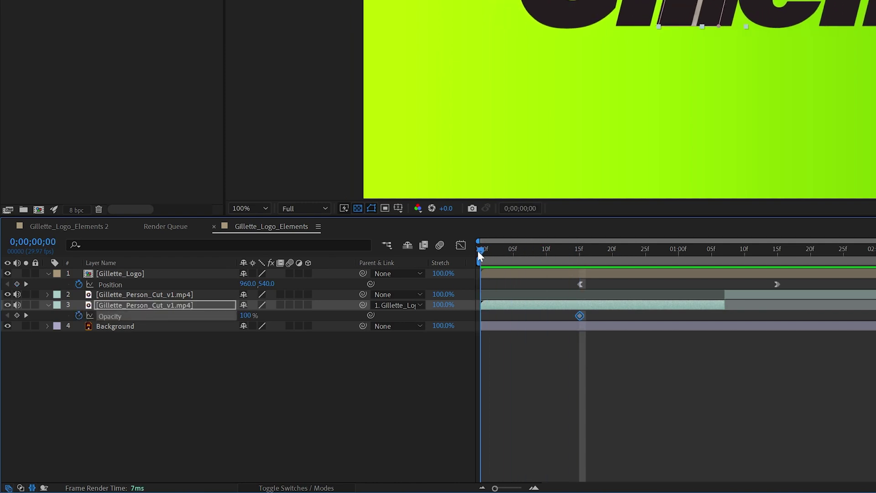
drag(247, 317, 58, 354)
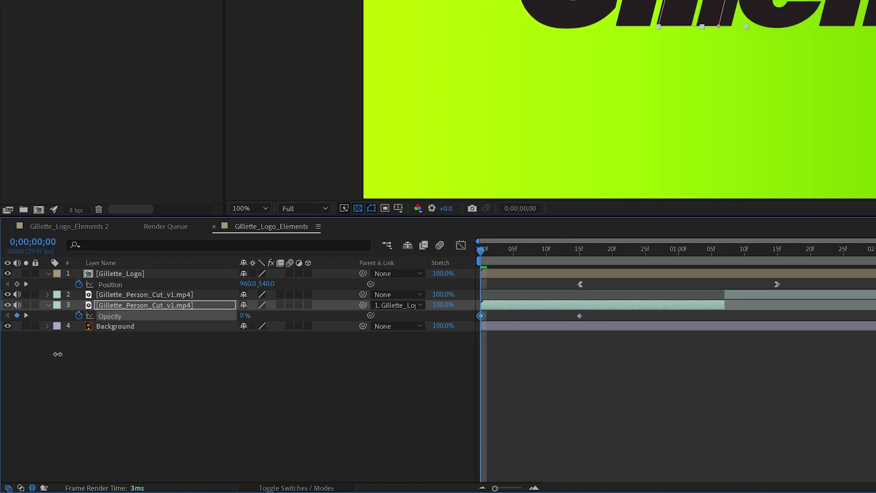
click(402, 393)
- Play back the logo transition with the footage fading in, and return to the start of the timeline
key(space)
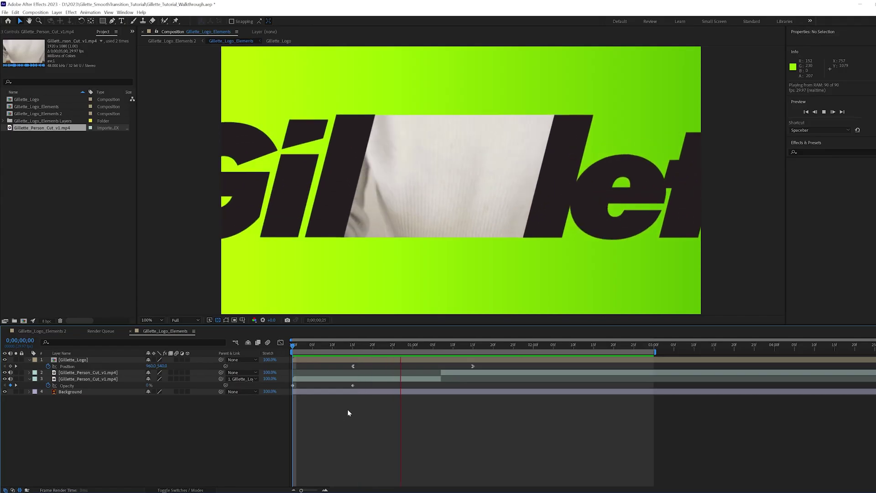
key(space)
drag(654, 249, 480, 250)
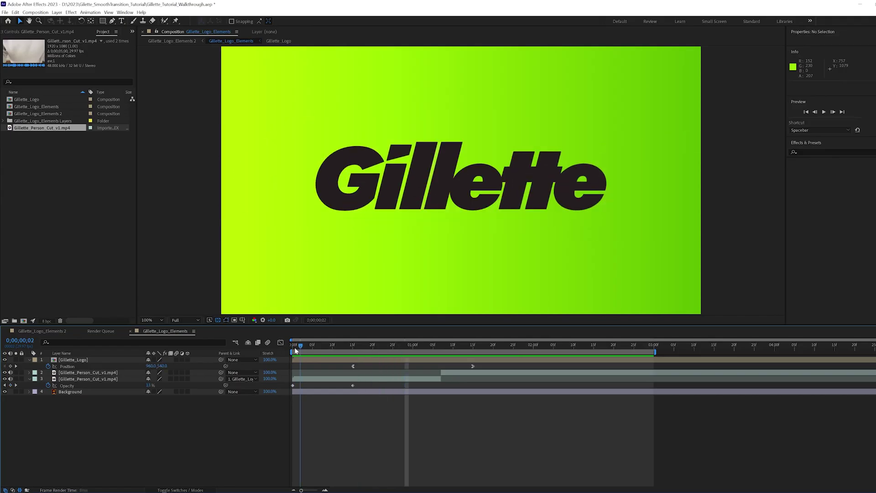
- Enable motion blur for the Gillette_Logo layer and both Gillette_Person_Cut_v1.mp4 layers, and preview the animation
click(124, 377)
shift+click(119, 372)
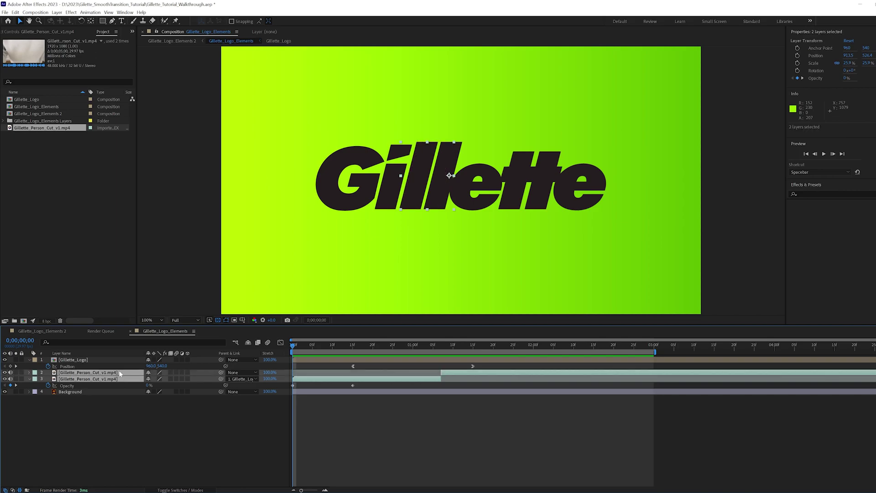
click(101, 361)
click(173, 359)
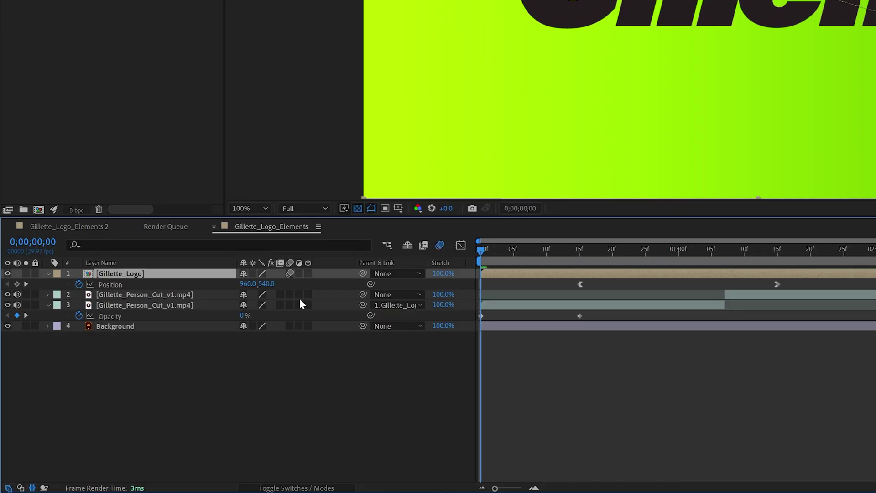
click(286, 305)
click(290, 295)
key(space)
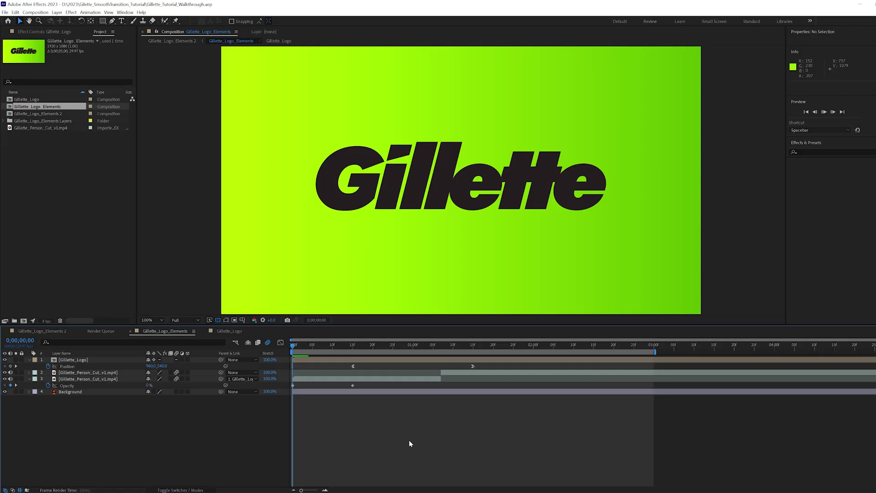